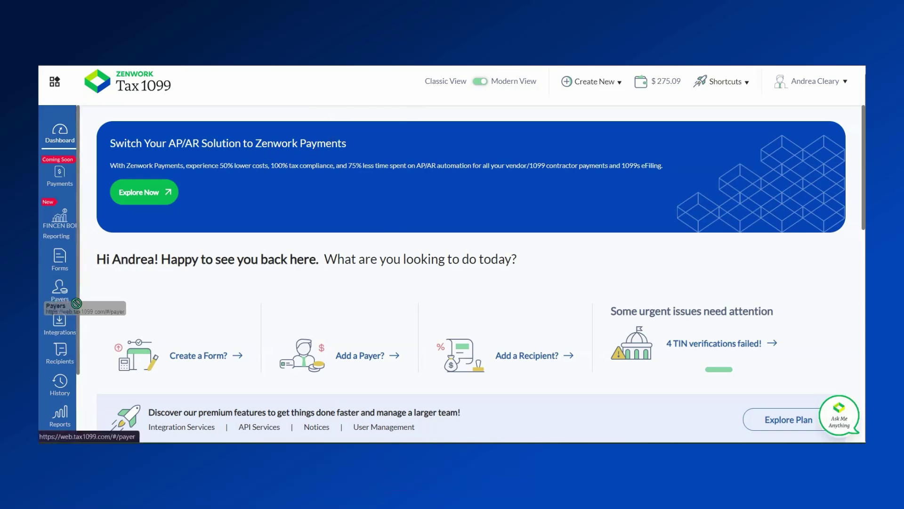
# Step: Start an Excel spreadsheet import for the 2023 Form 1099-NEC and download the .xls template
pyautogui.click(60, 322)
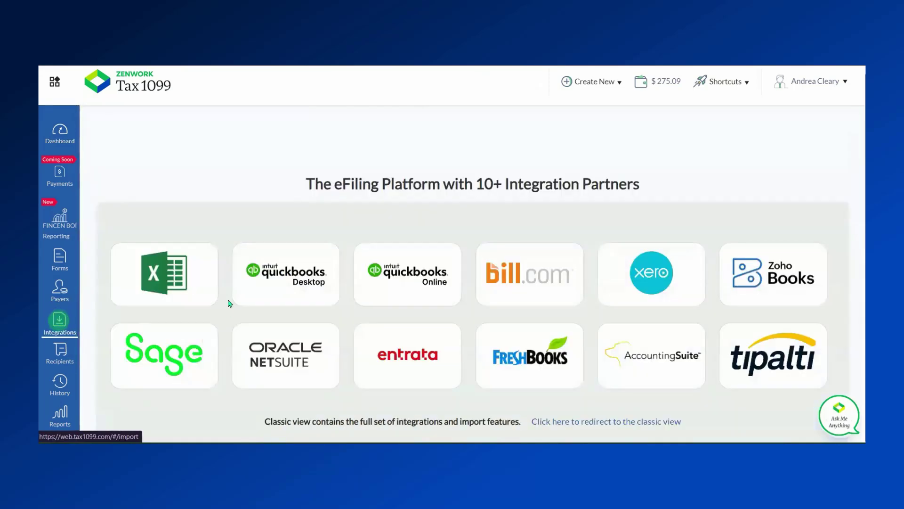
pyautogui.click(163, 282)
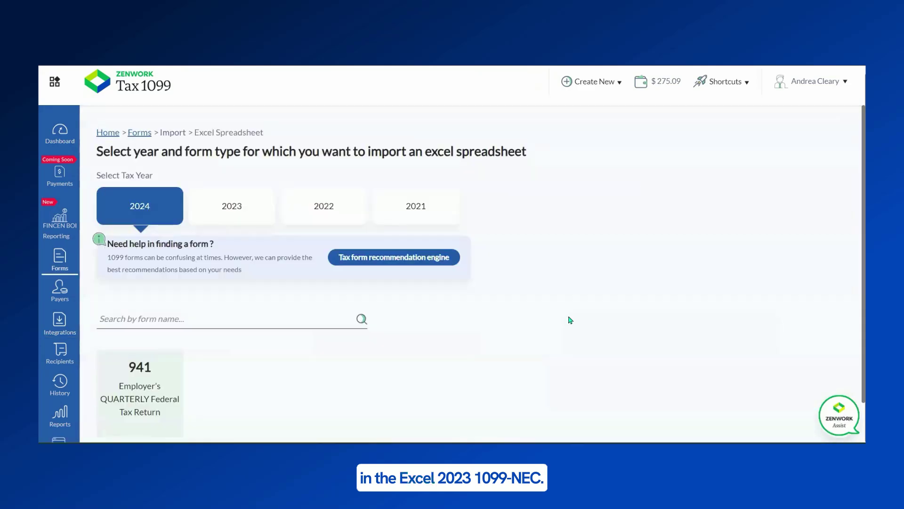
pyautogui.click(237, 215)
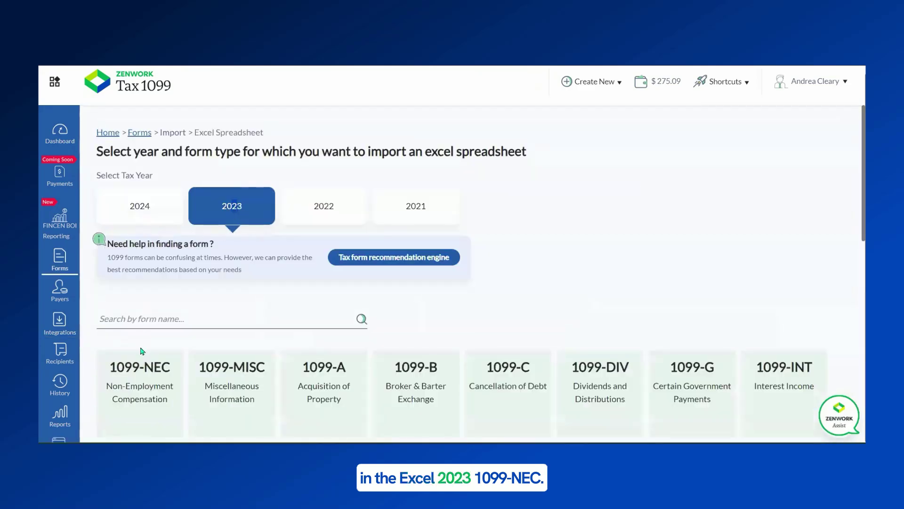
pyautogui.click(149, 383)
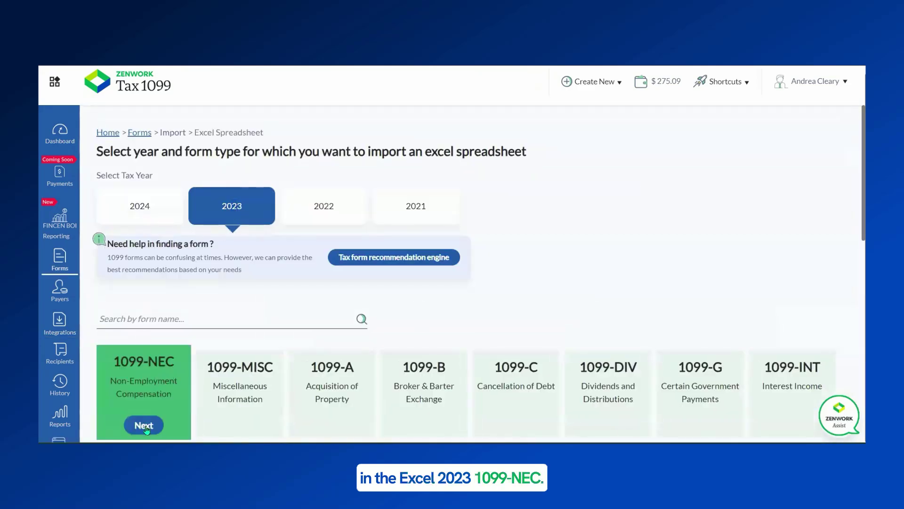
pyautogui.click(144, 425)
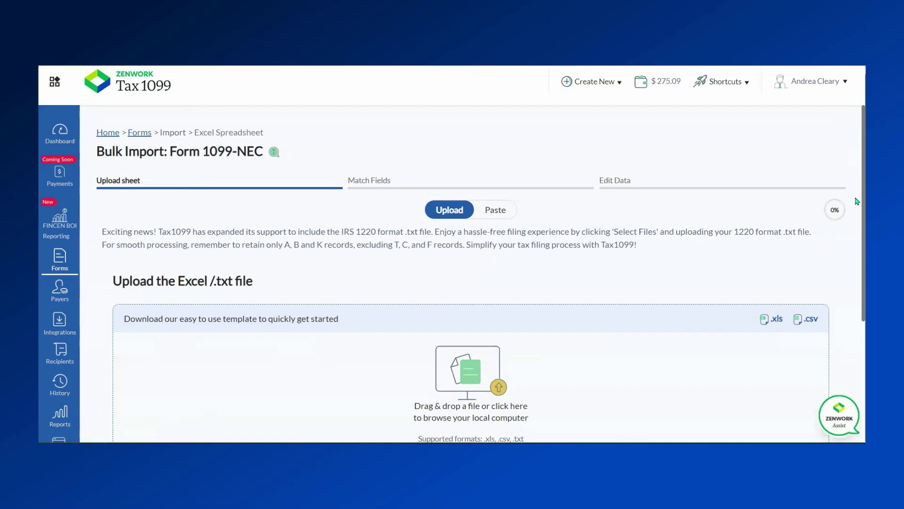
pyautogui.scroll(-3, 857, 201)
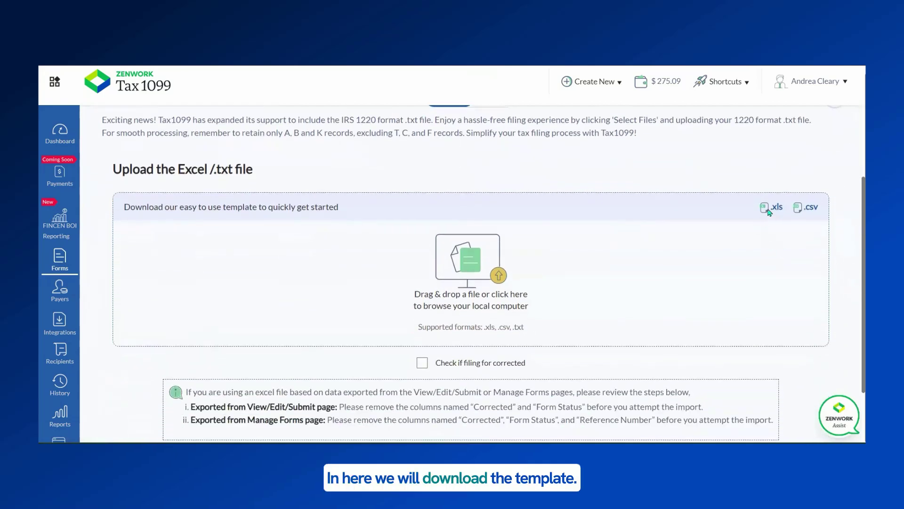
pyautogui.click(776, 209)
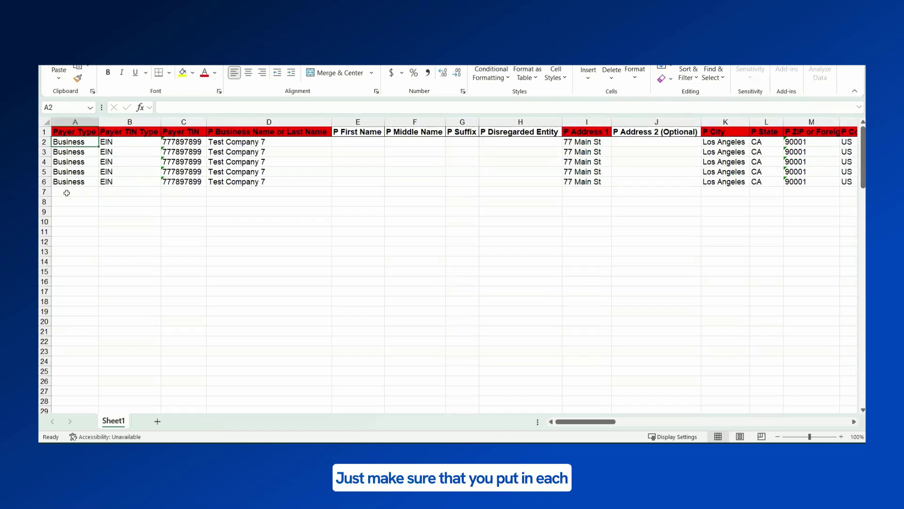
# Step: Examine the entry hints in row 7 for payer type and TIN type, and for recipient type, TIN type and business name
pyautogui.click(66, 193)
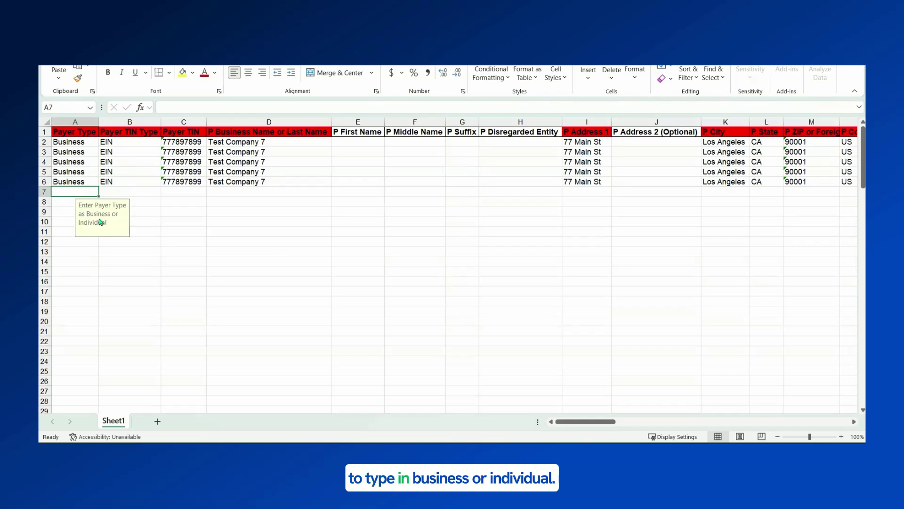
pyautogui.click(143, 192)
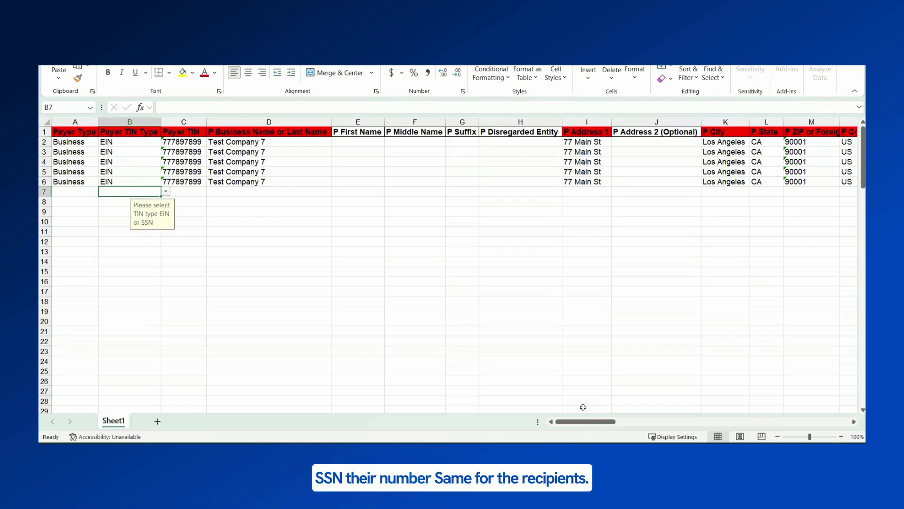
pyautogui.moveTo(595, 422); pyautogui.dragTo(673, 426)
pyautogui.click(295, 192)
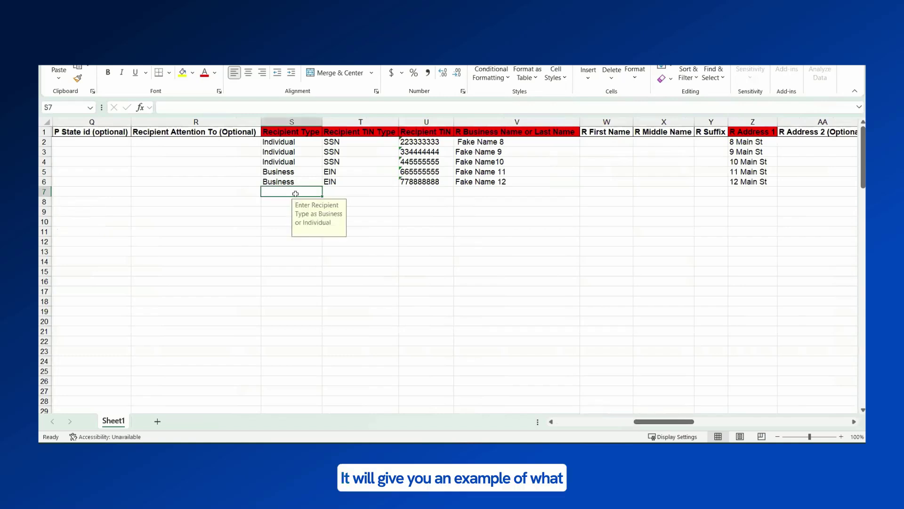
pyautogui.click(343, 191)
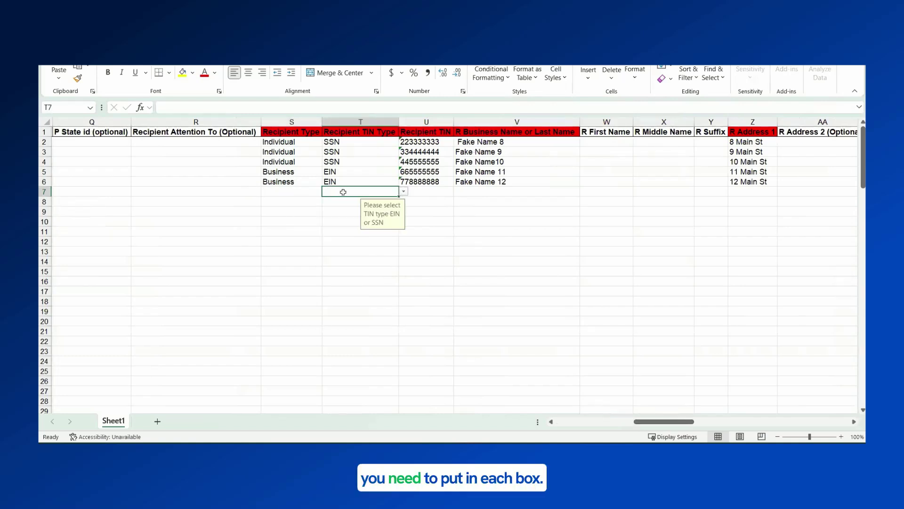
pyautogui.click(499, 191)
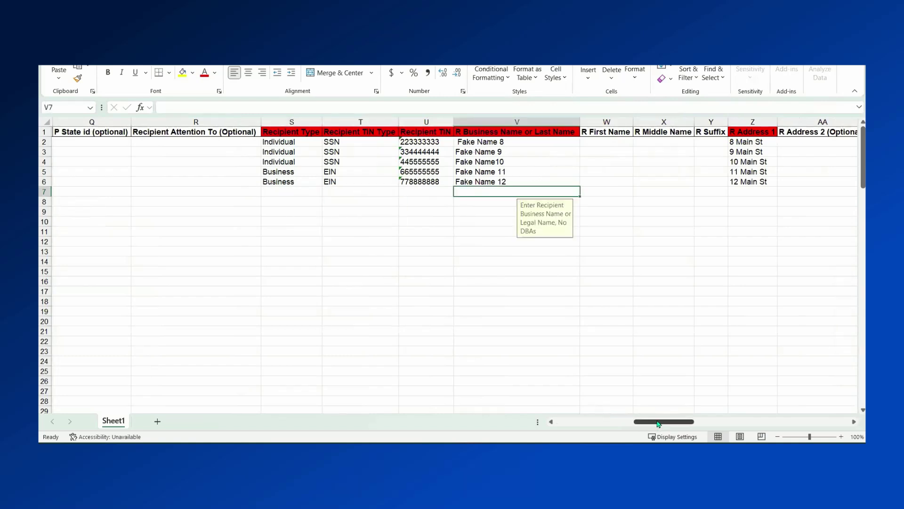
pyautogui.moveTo(659, 423); pyautogui.dragTo(580, 434)
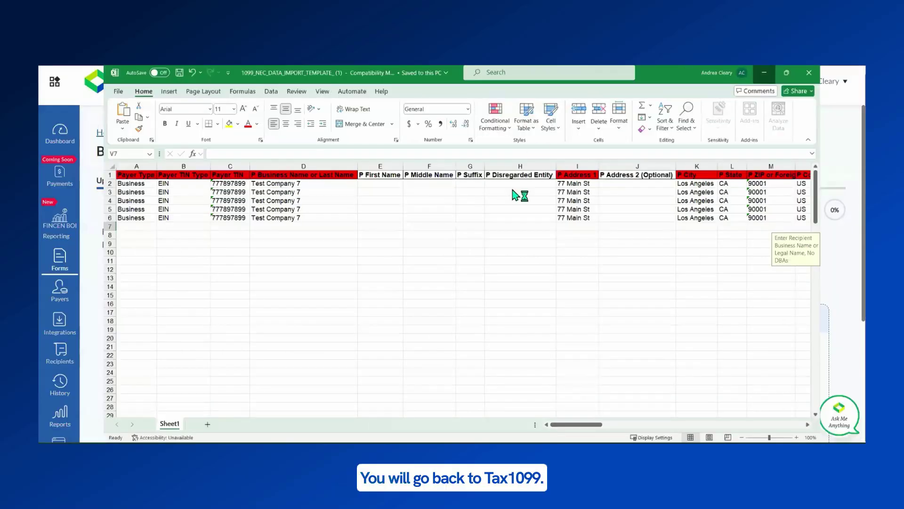
# Step: Return to Tax1099, upload 1099_NEC_DATA_IMPORT_TEMPLATE_(1).xls from Downloads and continue to field matching
pyautogui.click(857, 194)
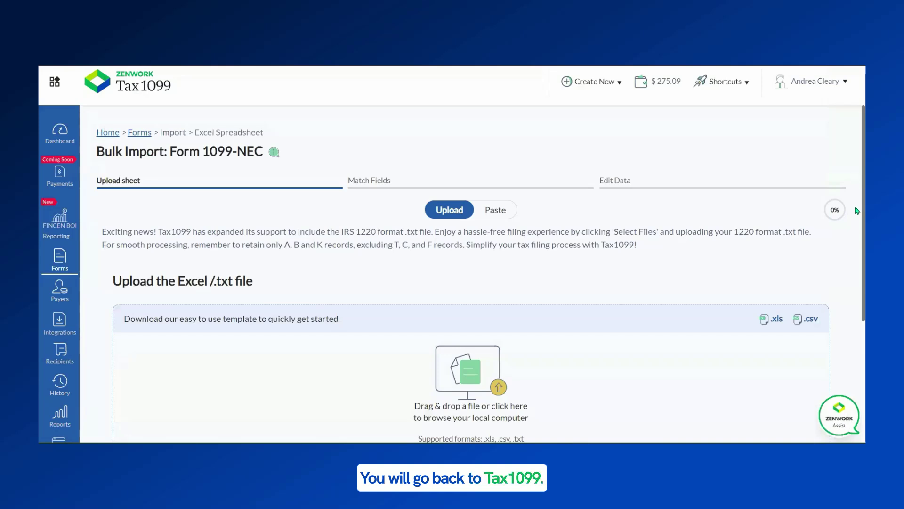
pyautogui.scroll(-3, 659, 259)
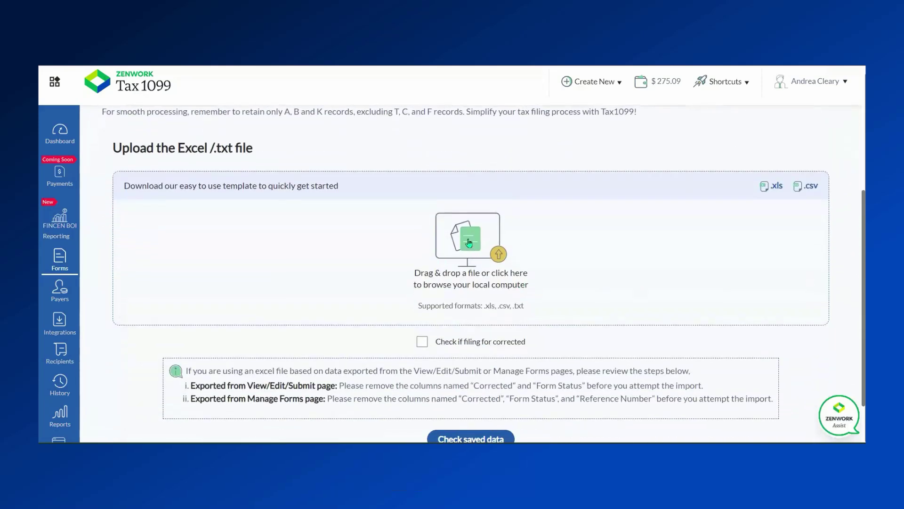
pyautogui.click(468, 242)
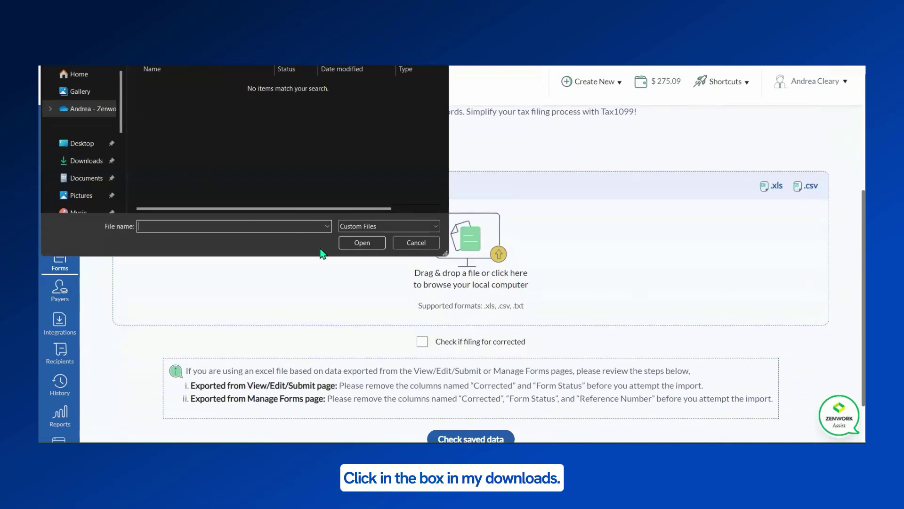
pyautogui.click(86, 160)
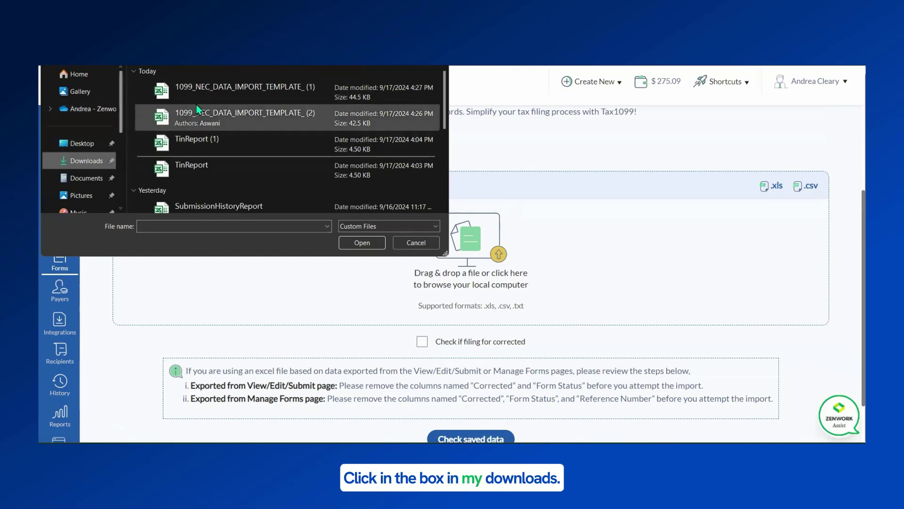
pyautogui.doubleClick(220, 90)
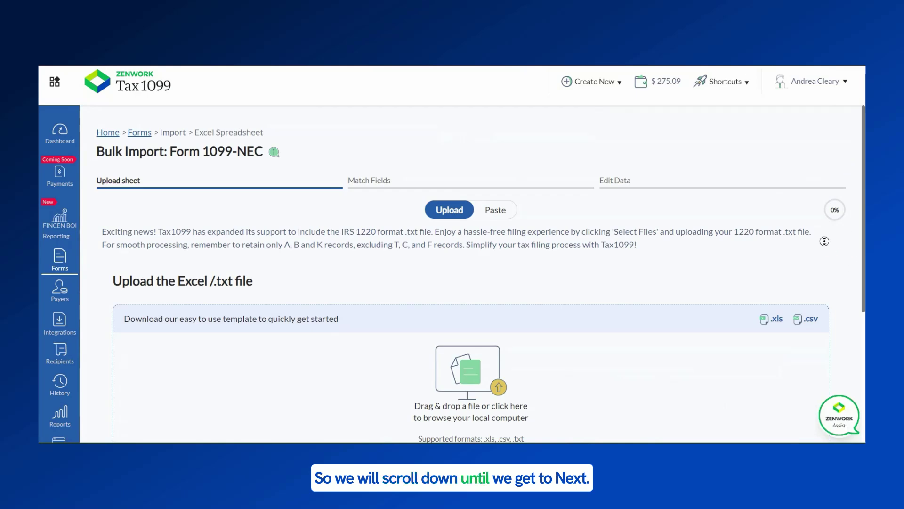
pyautogui.scroll(-5, 534, 419)
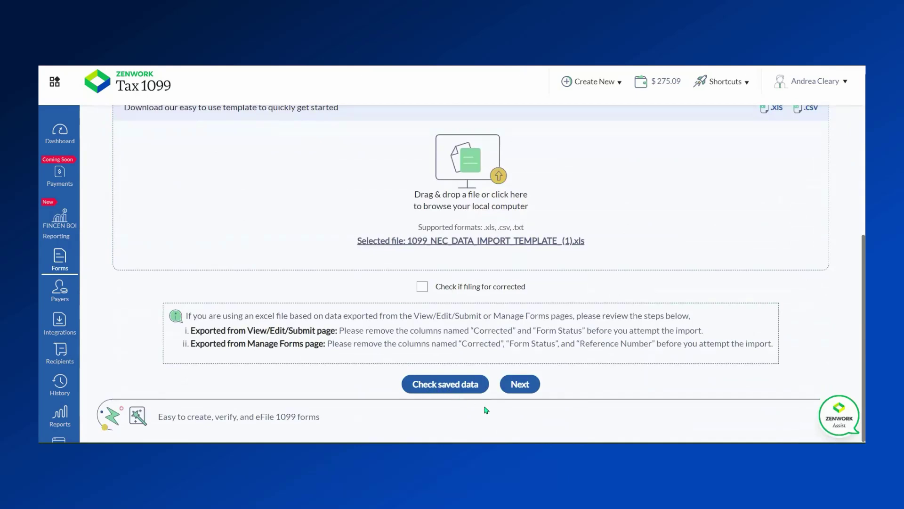
pyautogui.click(521, 386)
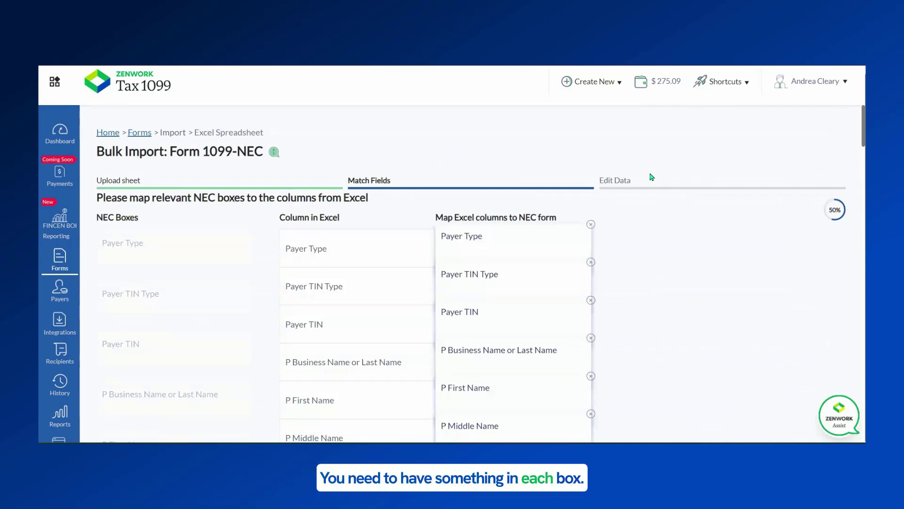
# Step: Check that every Excel column is mapped to a 1099-NEC field and accept the mapping
pyautogui.scroll(-5, 638, 231)
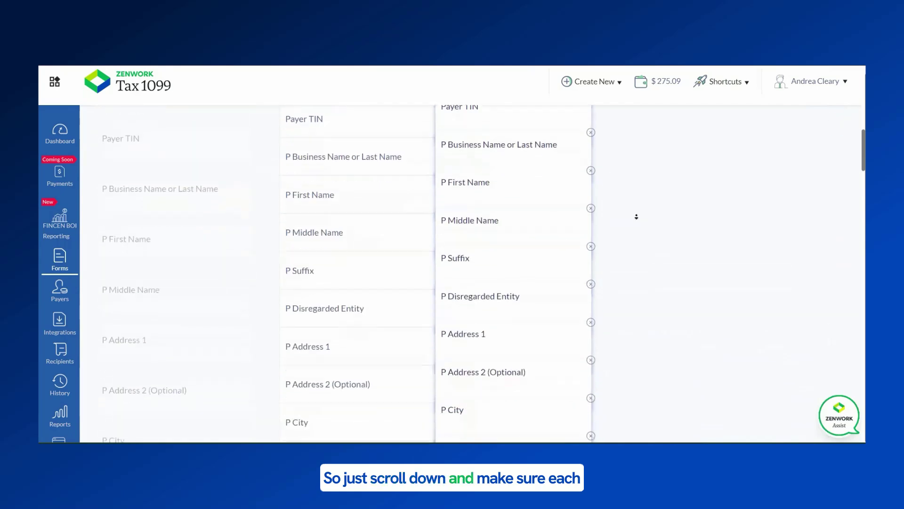
pyautogui.scroll(-9, 636, 217)
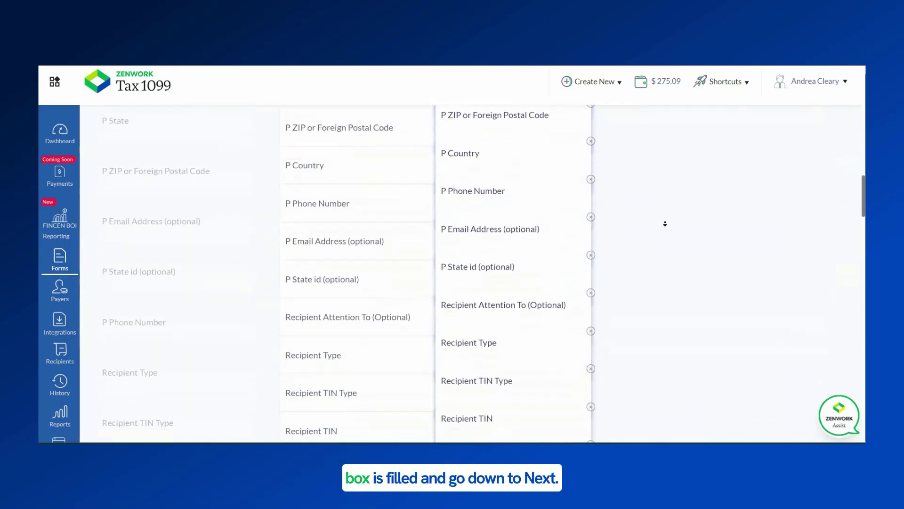
pyautogui.scroll(-13, 665, 224)
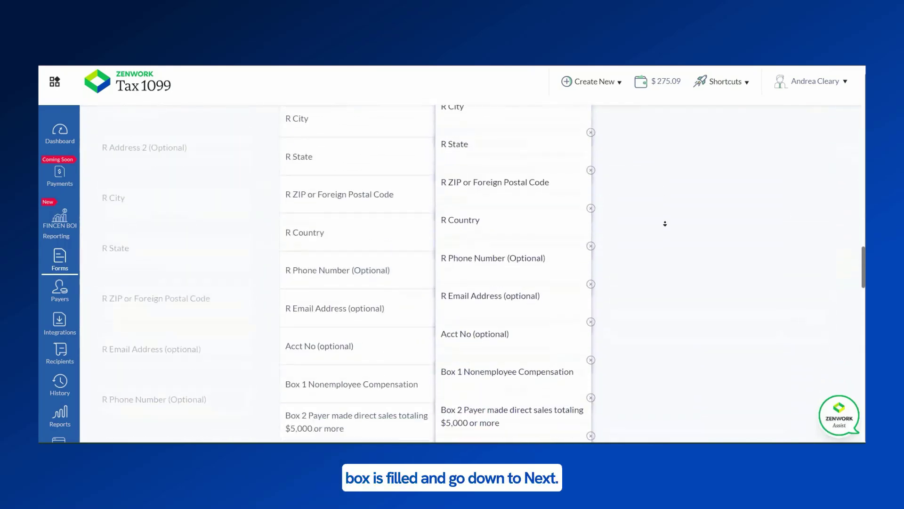
pyautogui.scroll(-15, 665, 224)
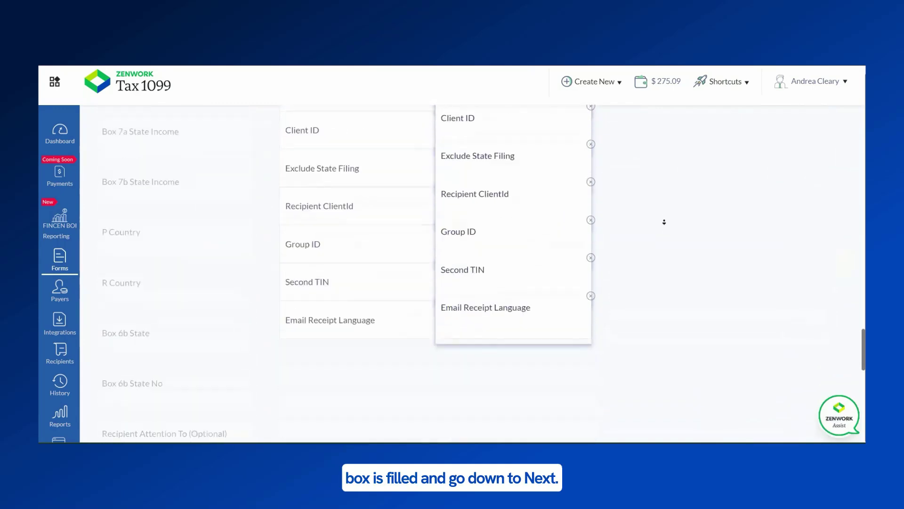
pyautogui.scroll(-10, 664, 222)
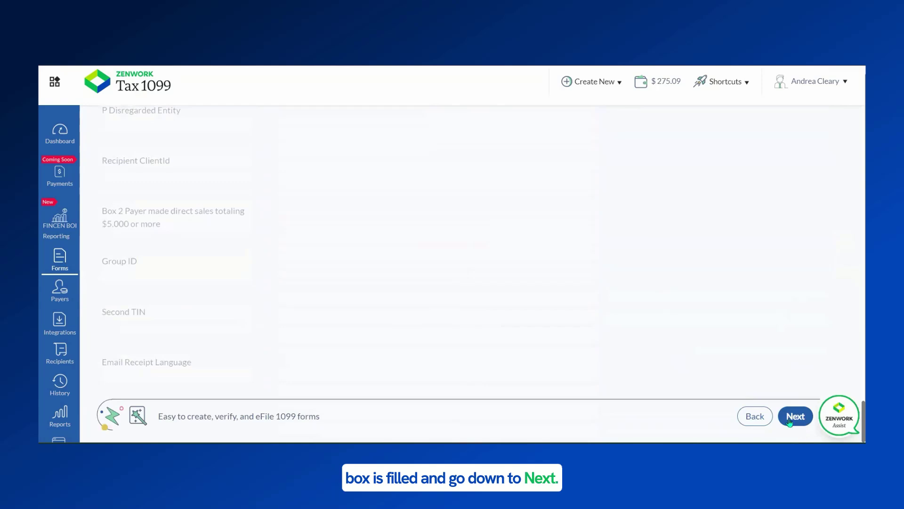
pyautogui.click(790, 421)
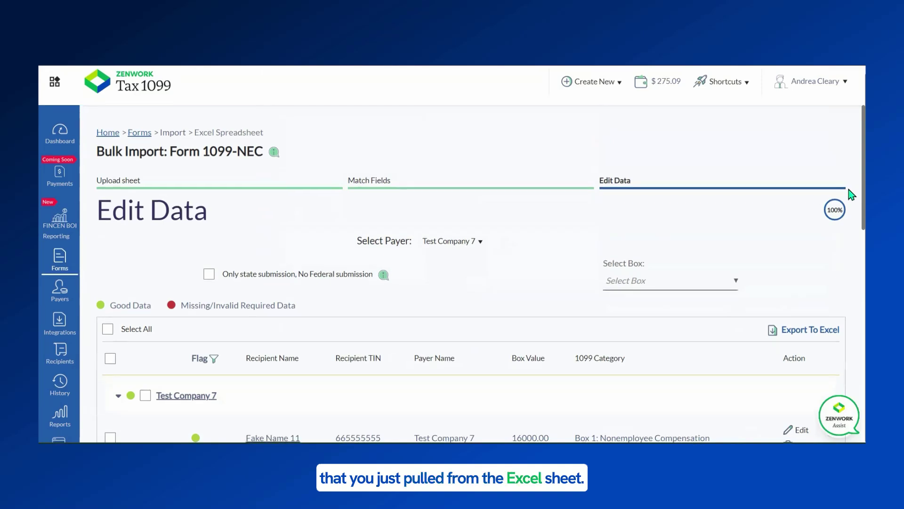
# Step: Open the first listed recipient's record under Test Company 7, switch it to single view, review its details and submit it
pyautogui.scroll(-3, 752, 226)
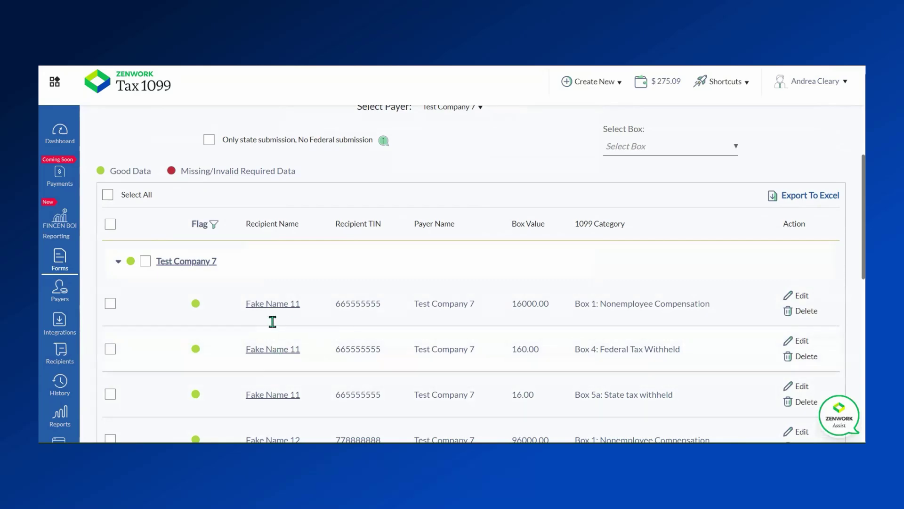
pyautogui.click(261, 306)
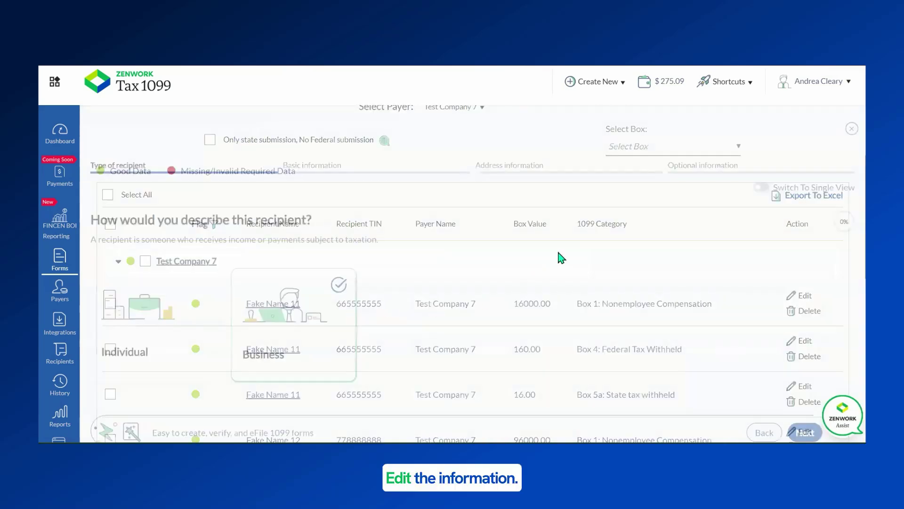
pyautogui.click(761, 187)
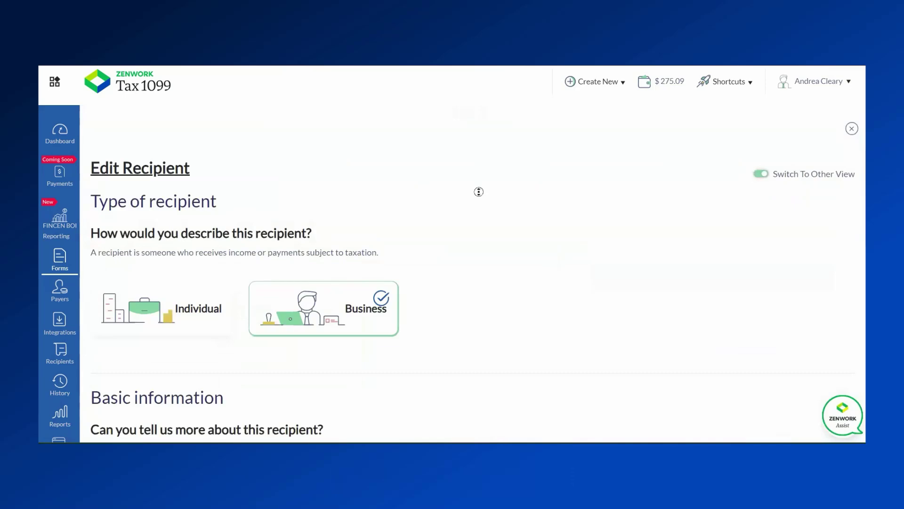
pyautogui.scroll(-8, 479, 191)
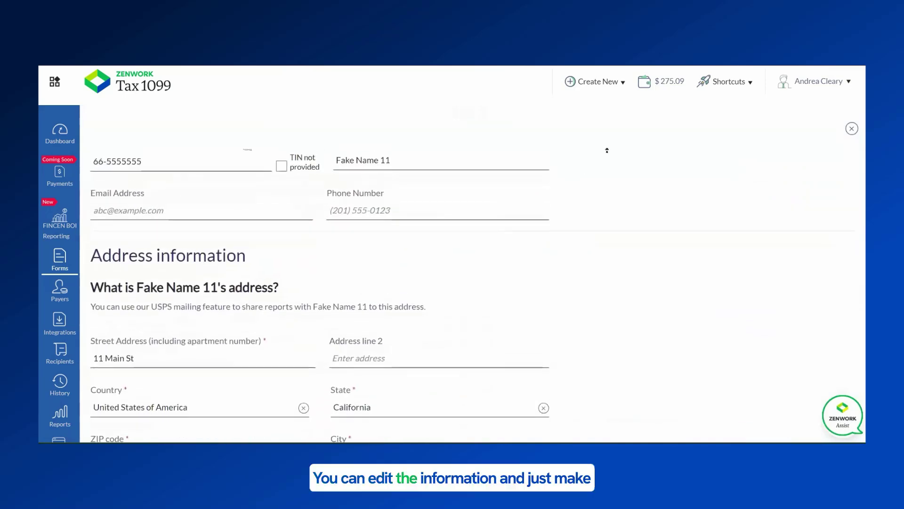
pyautogui.scroll(3, 607, 150)
pyautogui.scroll(-7, 598, 270)
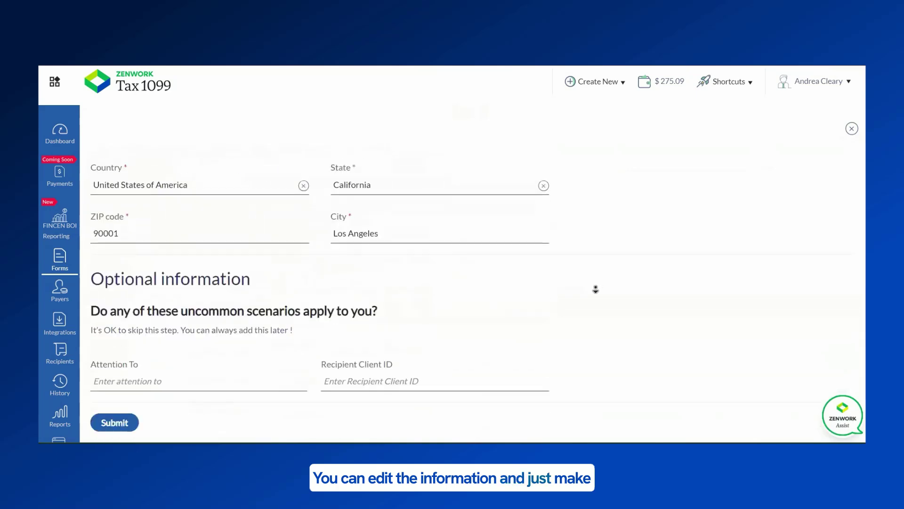
pyautogui.click(107, 424)
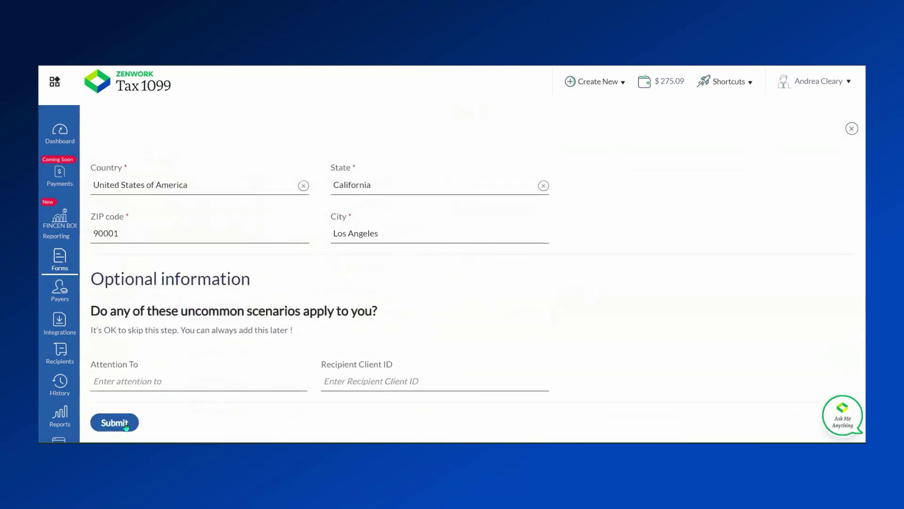
pyautogui.click(116, 423)
# Step: Select all imported 1099-NEC records under Test Company 7 and submit them
pyautogui.scroll(-3, 295, 252)
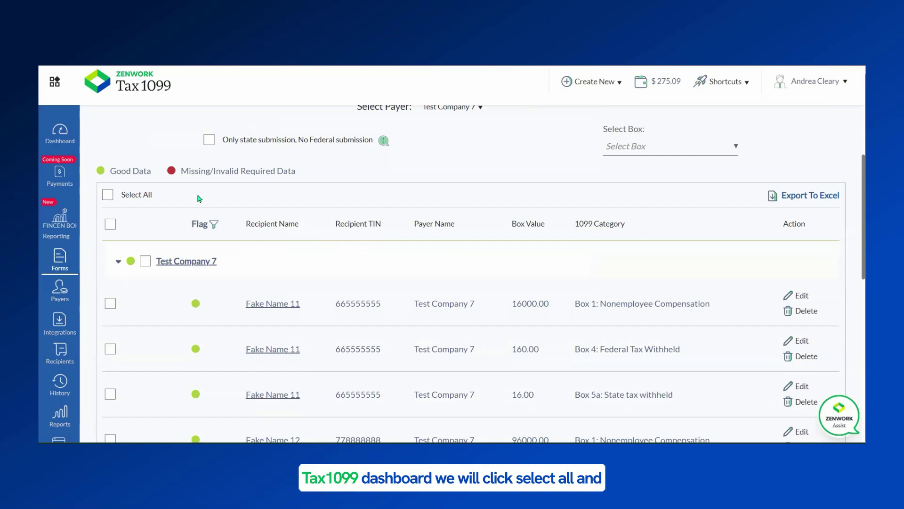
pyautogui.click(109, 198)
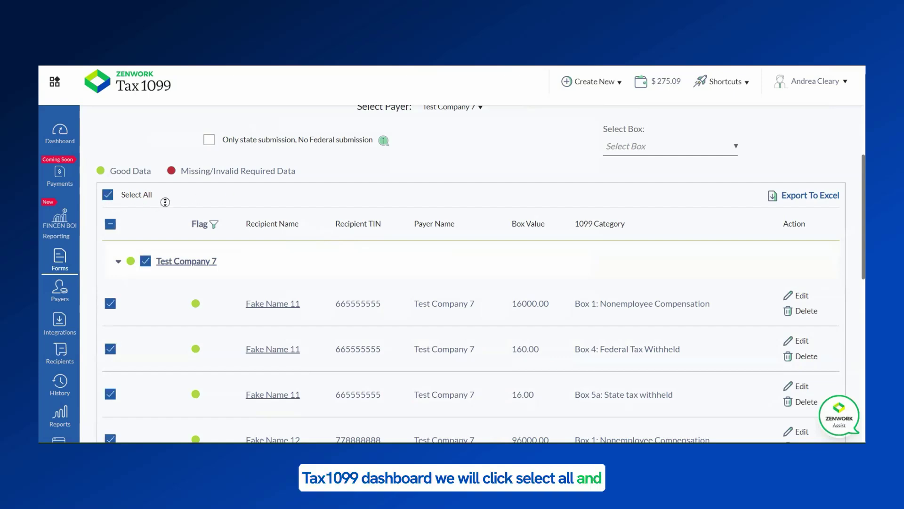
pyautogui.scroll(-6, 155, 254)
pyautogui.scroll(-3, 164, 275)
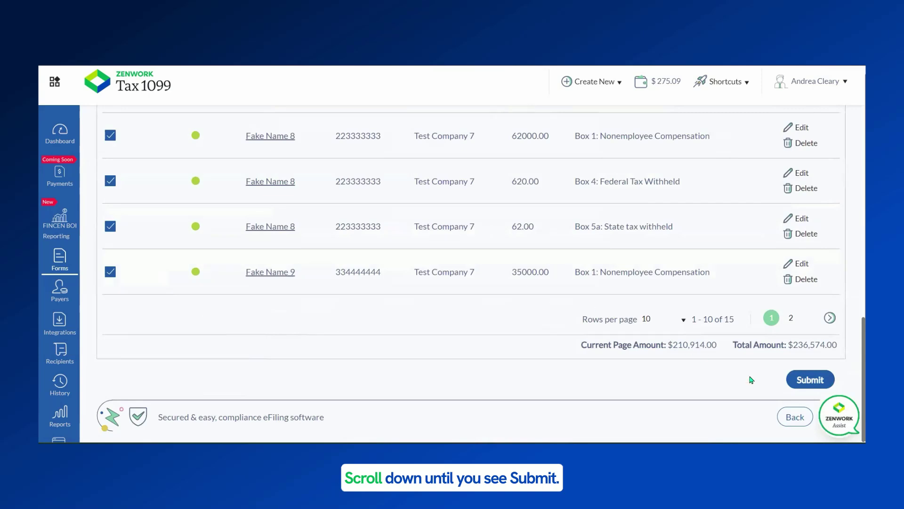
pyautogui.click(807, 384)
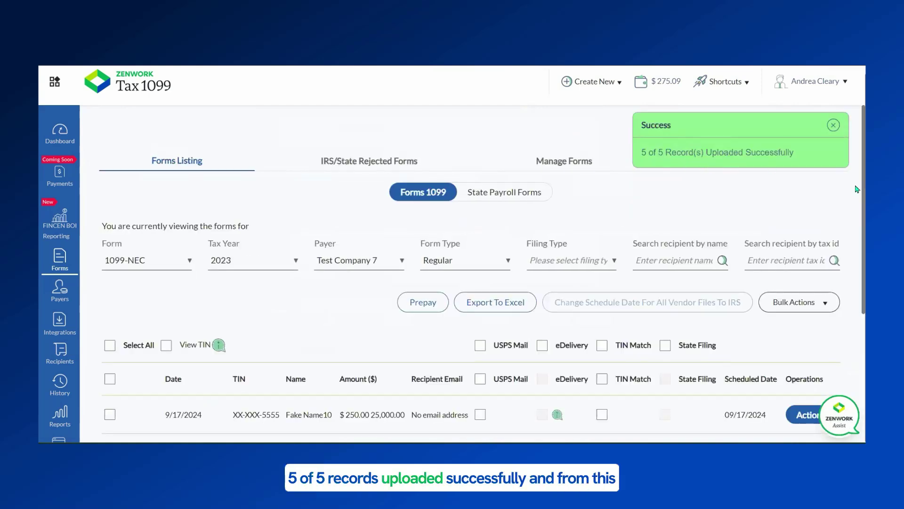
# Step: Look over the uploaded Test Company 7 forms in the forms listing and select all of them
pyautogui.scroll(-3, 857, 185)
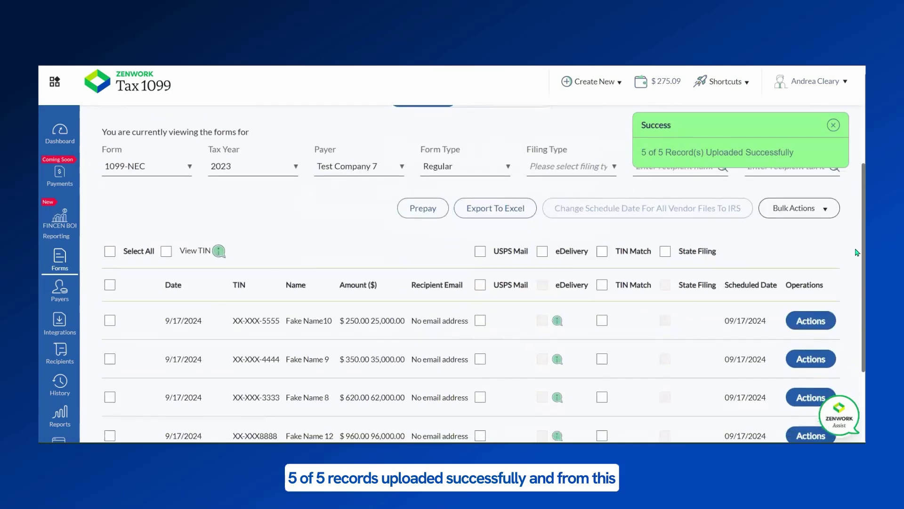
pyautogui.scroll(3, 848, 260)
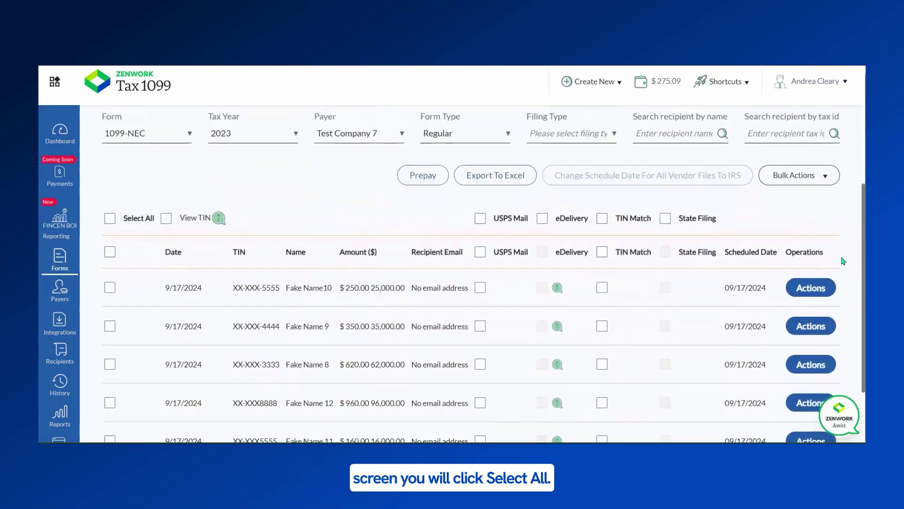
pyautogui.scroll(-1, 828, 231)
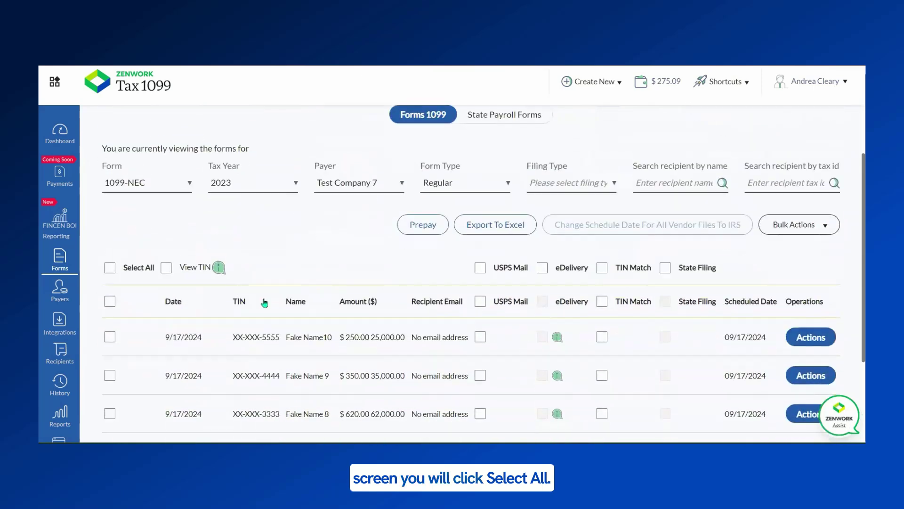
pyautogui.click(109, 269)
pyautogui.scroll(2, 106, 266)
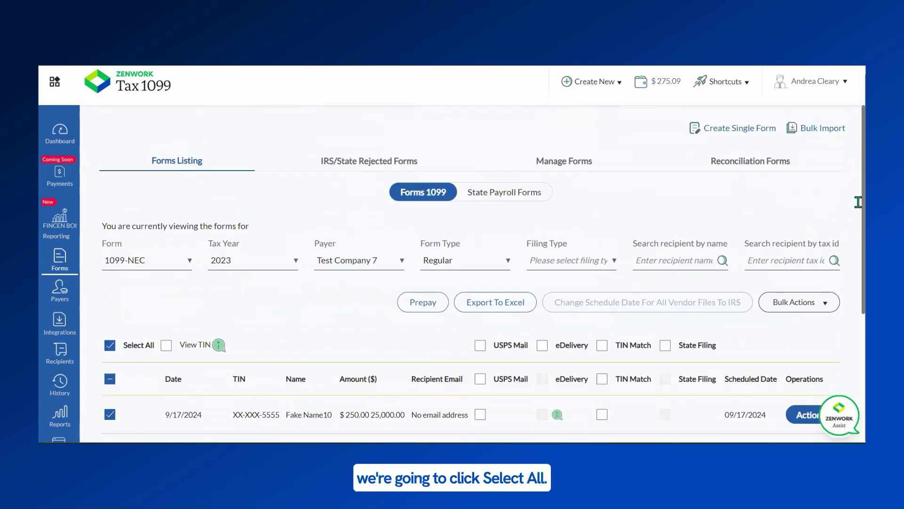
# Step: Leave USPS Mail, eDelivery, TIN Match and State Filing unselected and submit the selected forms in bulk for this payer
pyautogui.scroll(-3, 858, 240)
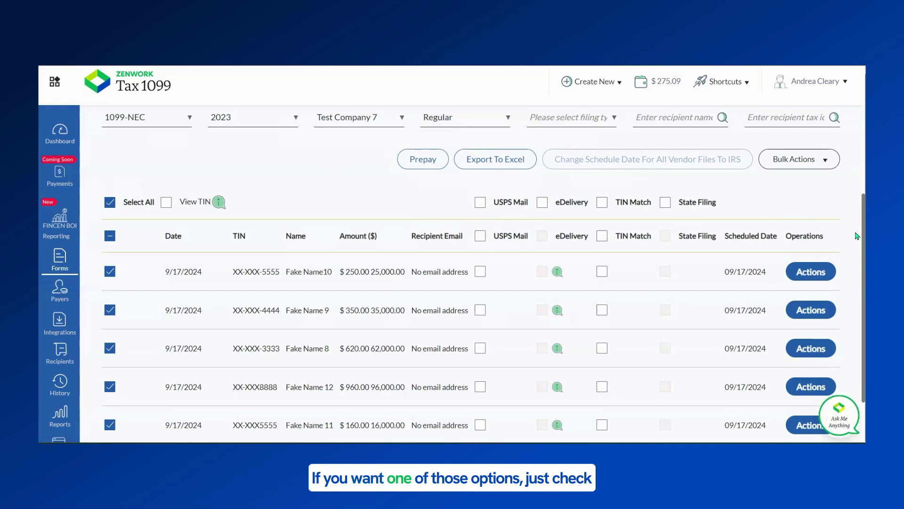
pyautogui.scroll(-2, 745, 413)
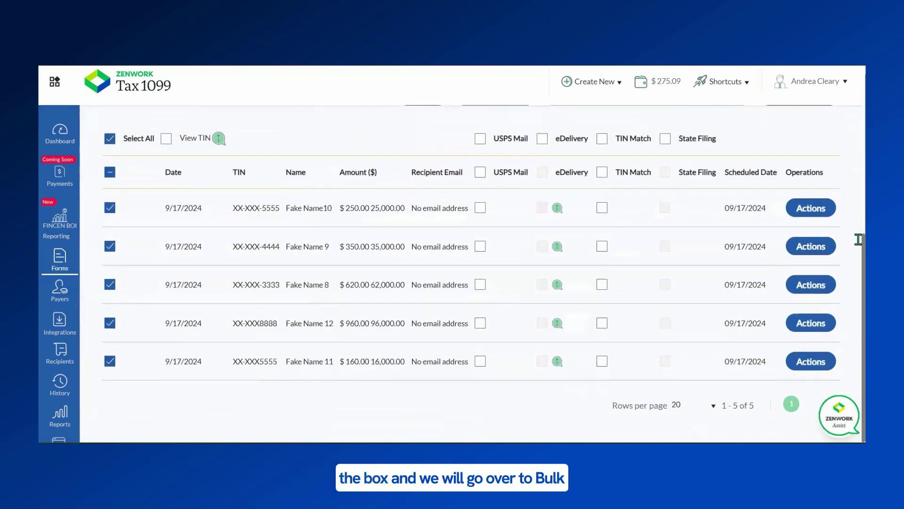
pyautogui.scroll(4, 806, 299)
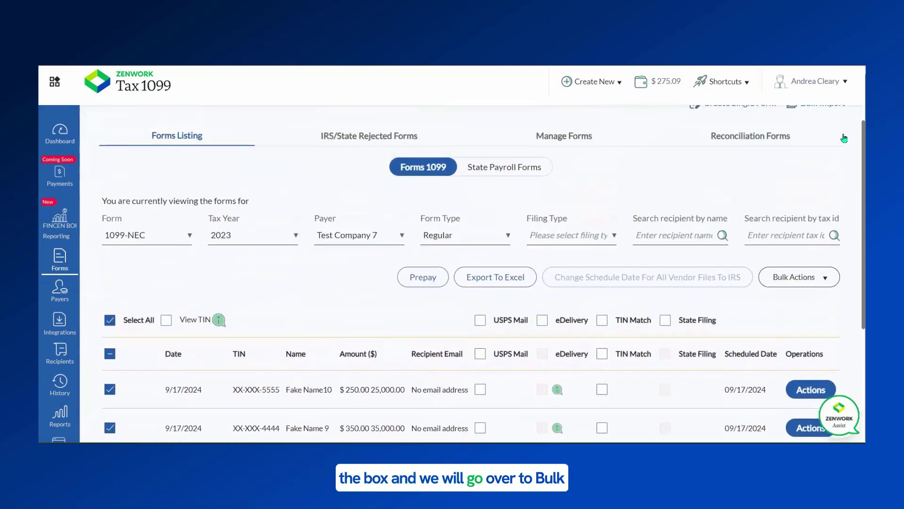
pyautogui.click(821, 278)
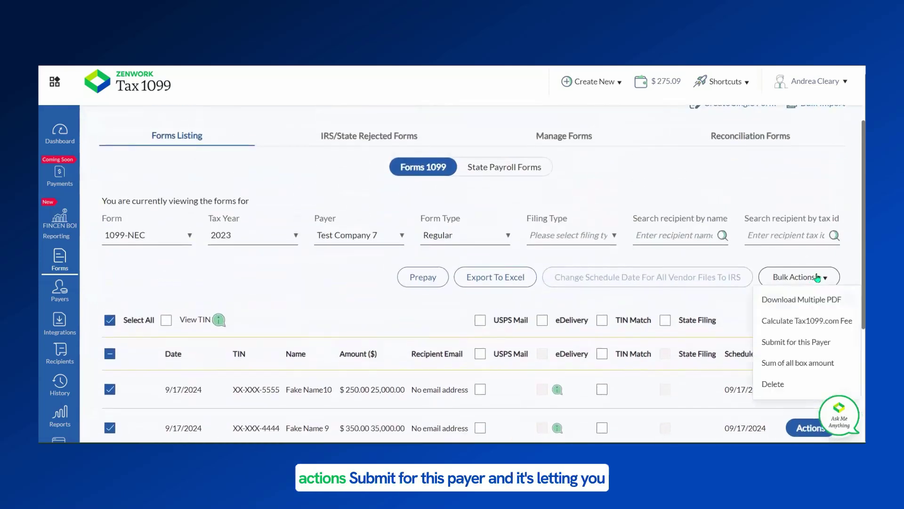
pyautogui.click(790, 349)
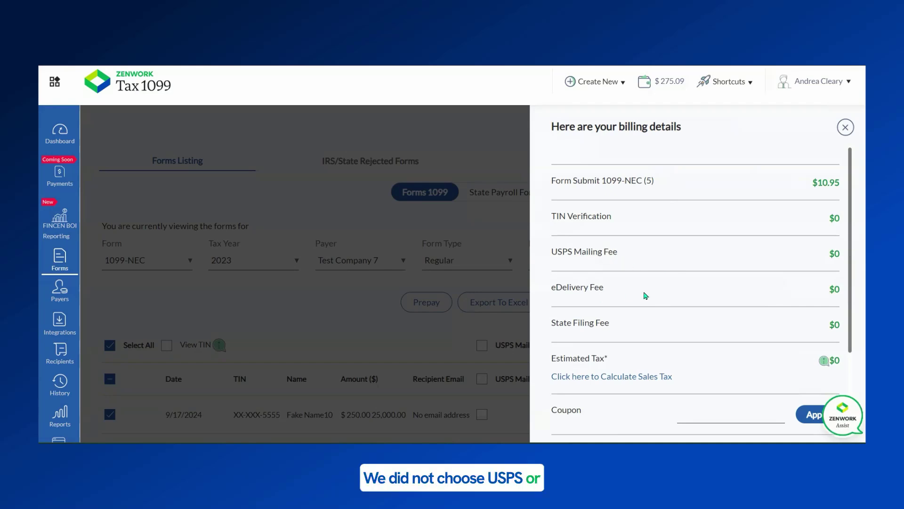
# Step: Review the billing fees and calculate the sales tax using the saved business address and the contact's e-mail
pyautogui.moveTo(848, 219); pyautogui.dragTo(847, 249)
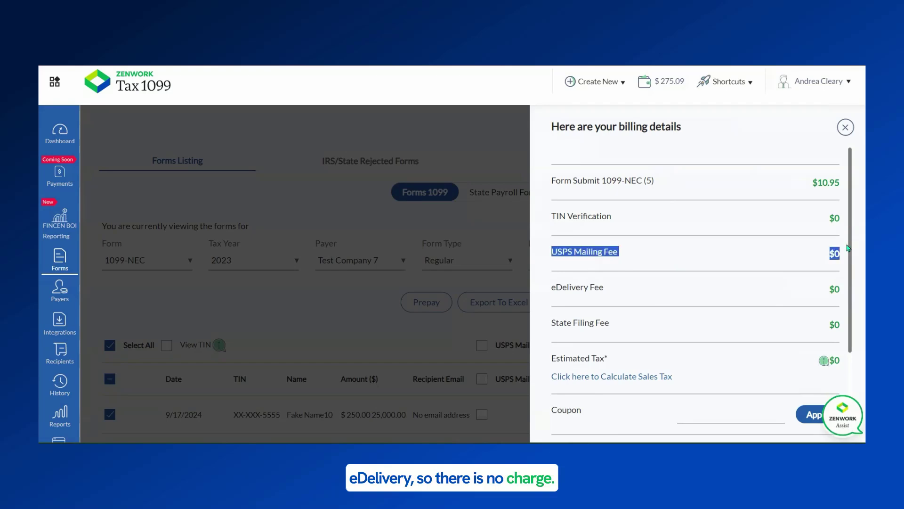
pyautogui.click(857, 202)
pyautogui.scroll(-3, 859, 236)
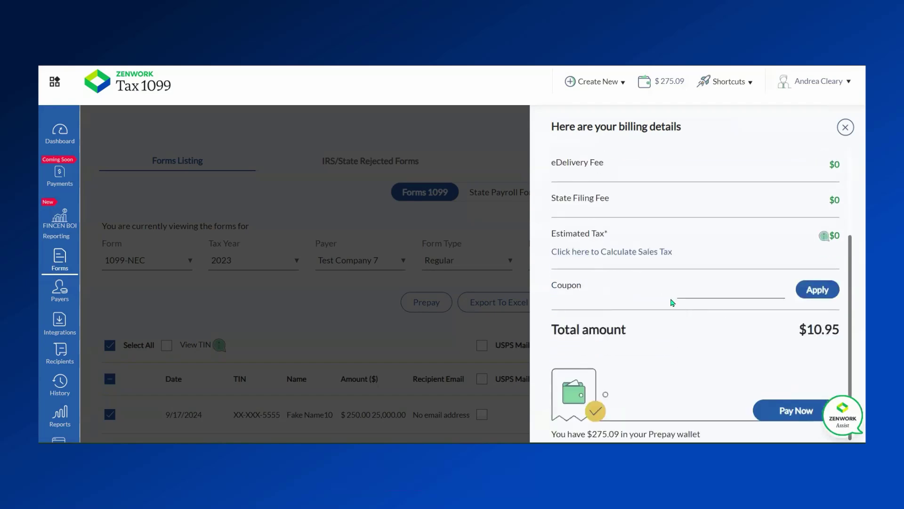
pyautogui.click(623, 253)
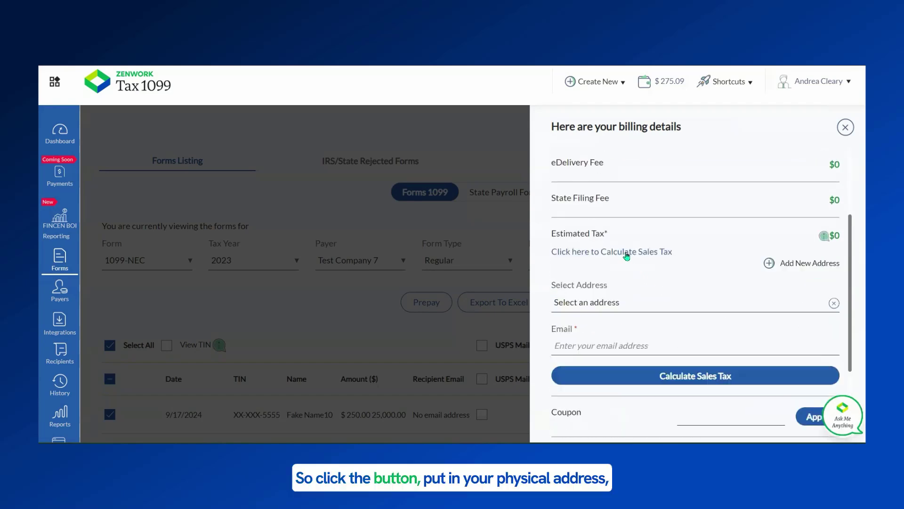
pyautogui.click(630, 305)
pyautogui.click(631, 328)
pyautogui.click(611, 343)
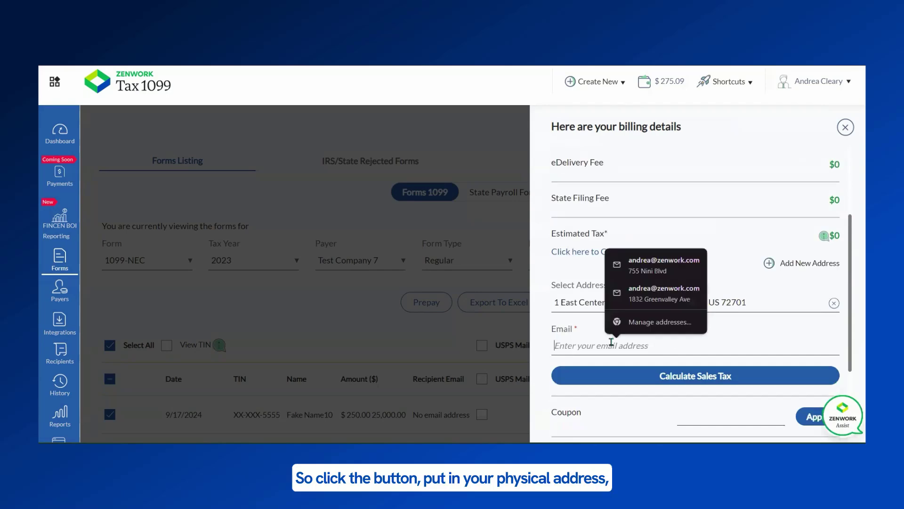
pyautogui.click(659, 265)
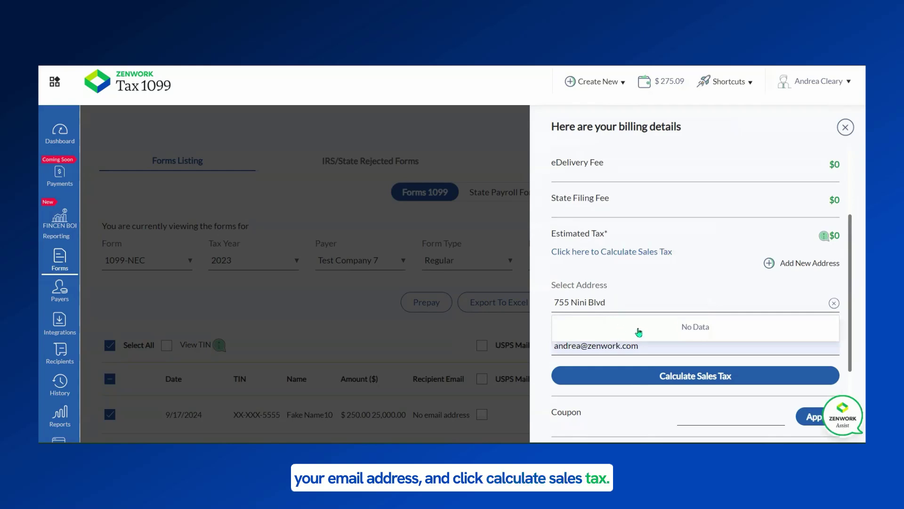
pyautogui.click(643, 376)
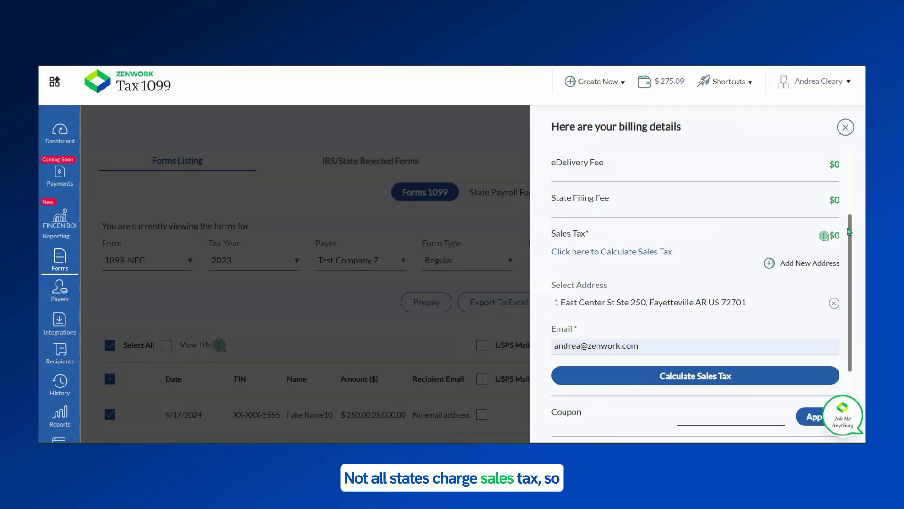
# Step: Pay the billed amount for the 1099-NEC submission and return to the dashboard
pyautogui.moveTo(850, 231); pyautogui.dragTo(857, 309)
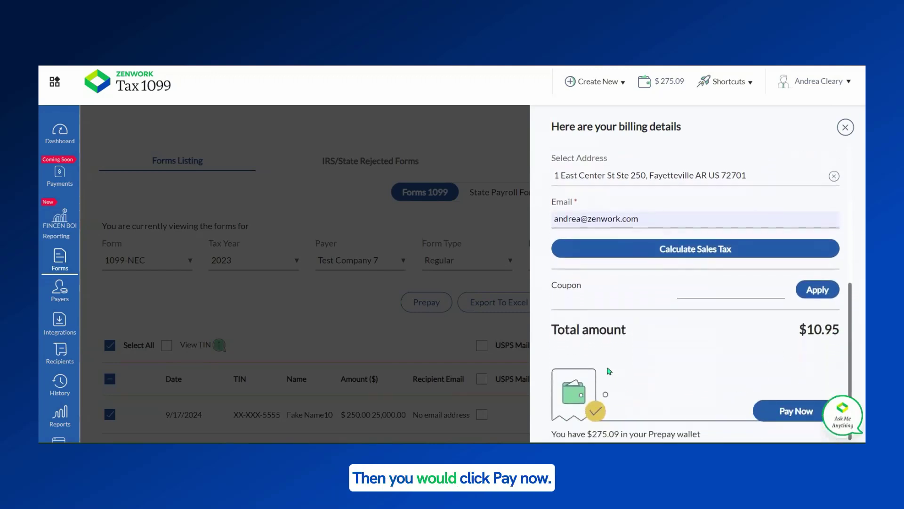
pyautogui.click(773, 419)
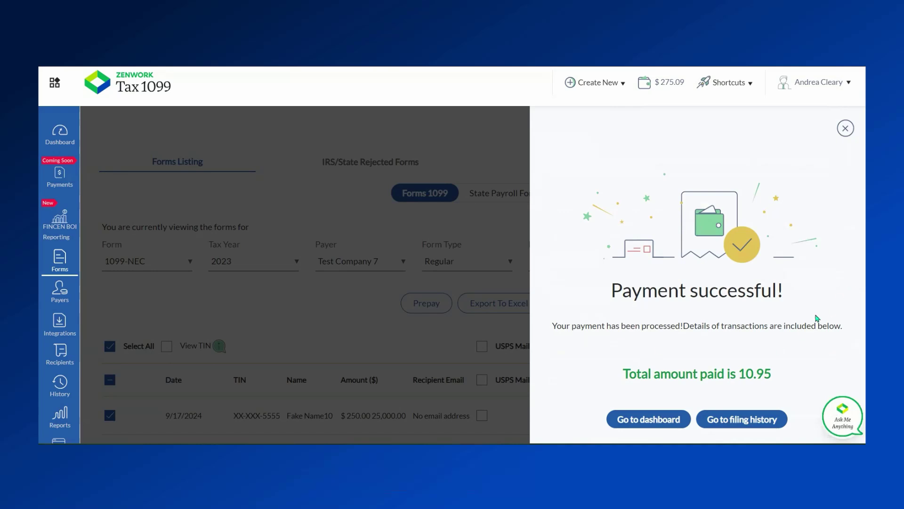
pyautogui.click(634, 420)
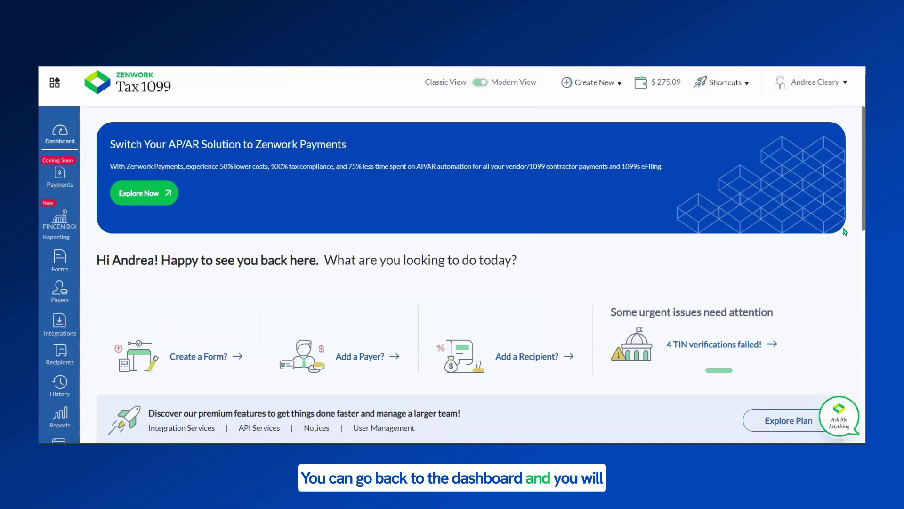
# Step: Filter the dashboard's 2023 filings list by status Submitted and form type 1099-NEC
pyautogui.middleClick(852, 172)
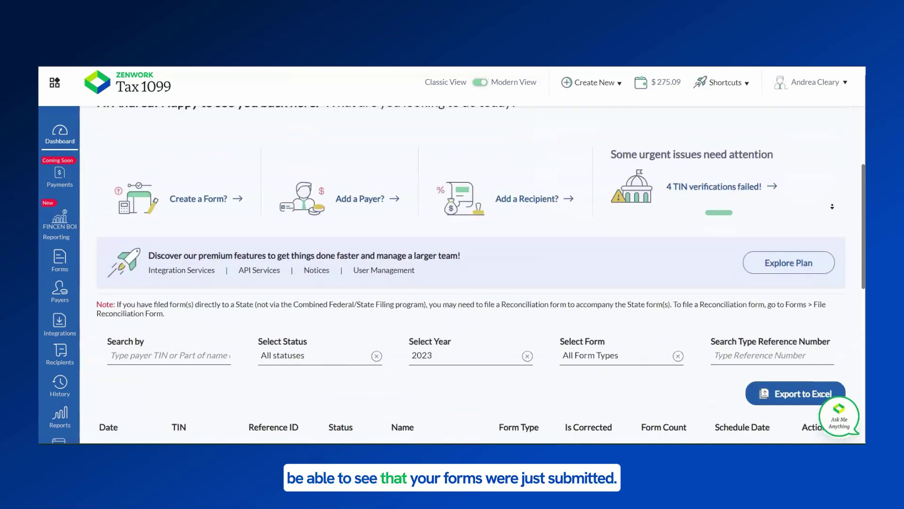
pyautogui.middleClick(781, 200)
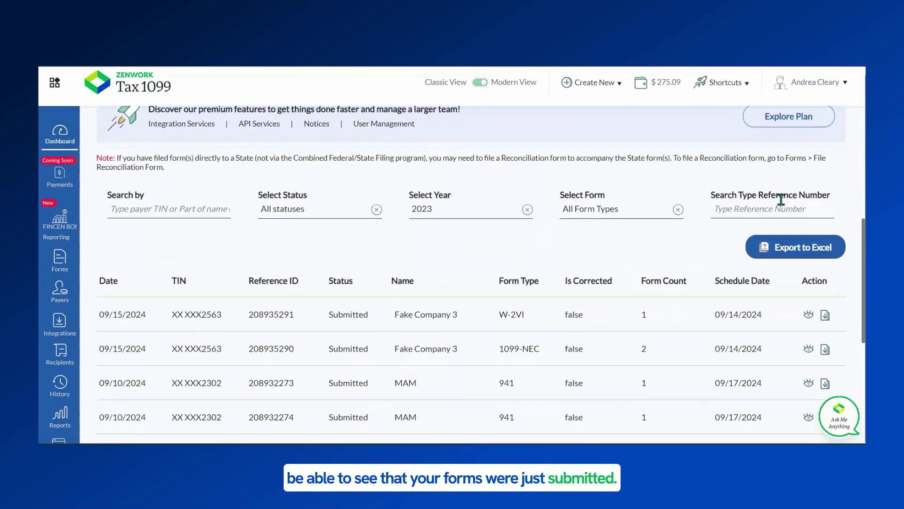
pyautogui.click(325, 211)
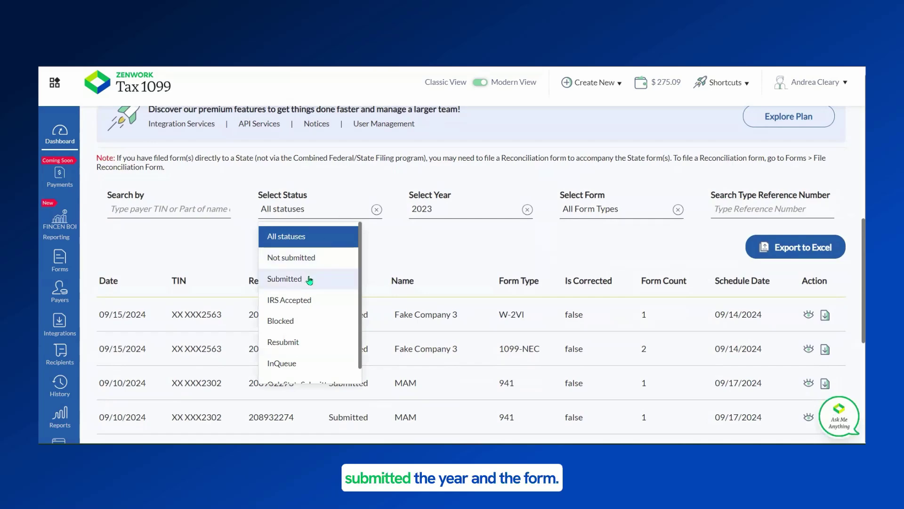
pyautogui.click(309, 280)
pyautogui.click(635, 208)
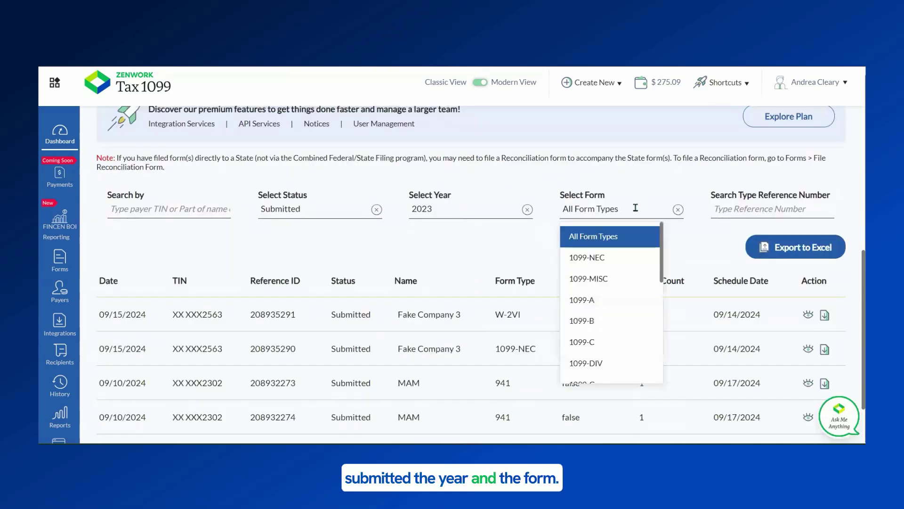
pyautogui.click(607, 258)
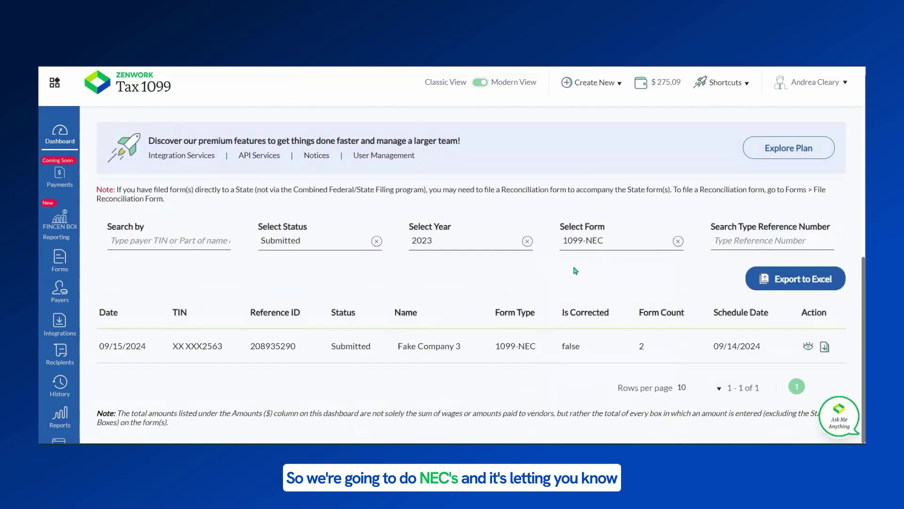